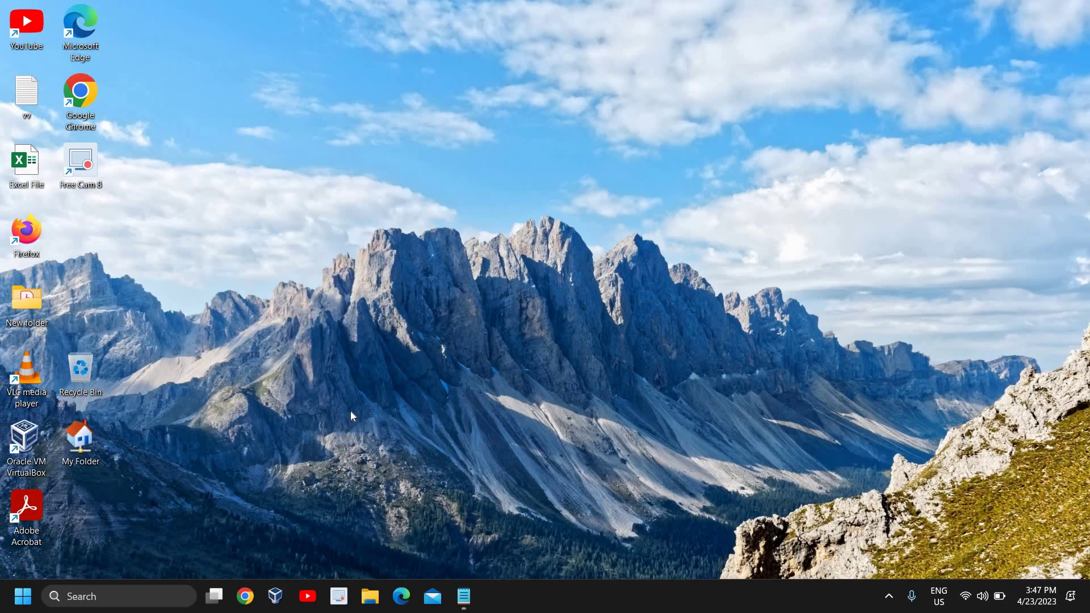
- Launch Network Connections via ncpa.cpl from the Run dialog, listing Ethernet, VirtualBox and WiFi adapters
right_click(23, 597)
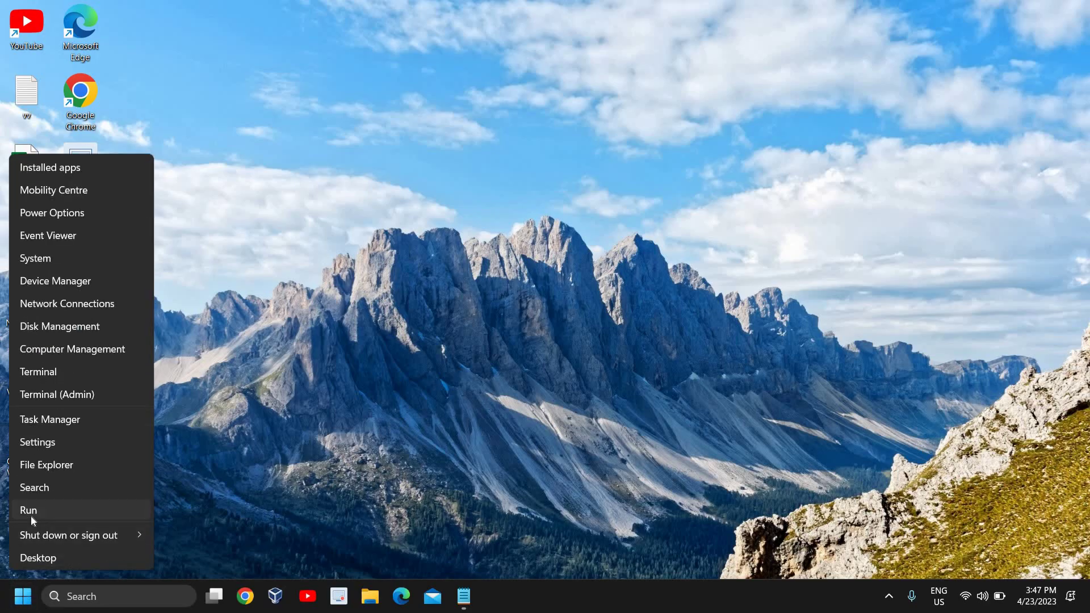
click(31, 515)
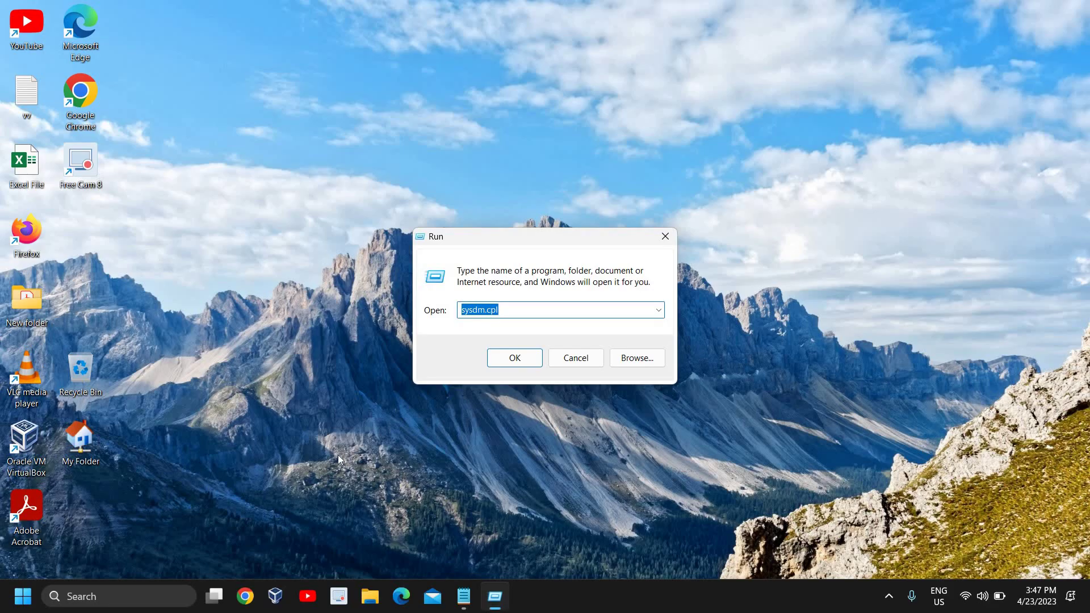
text(nc)
key(Down)
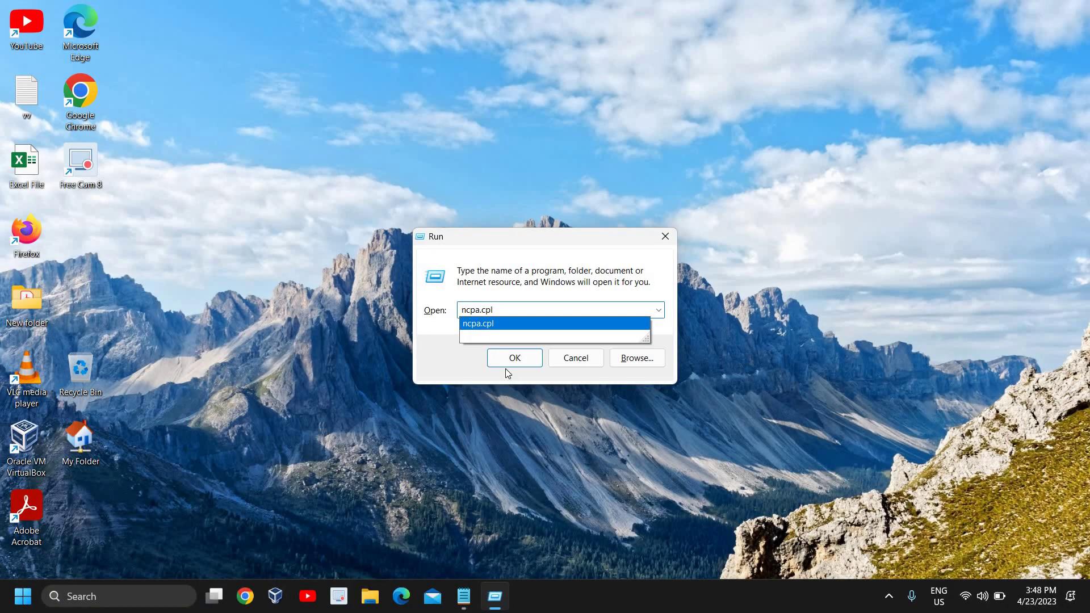
click(512, 358)
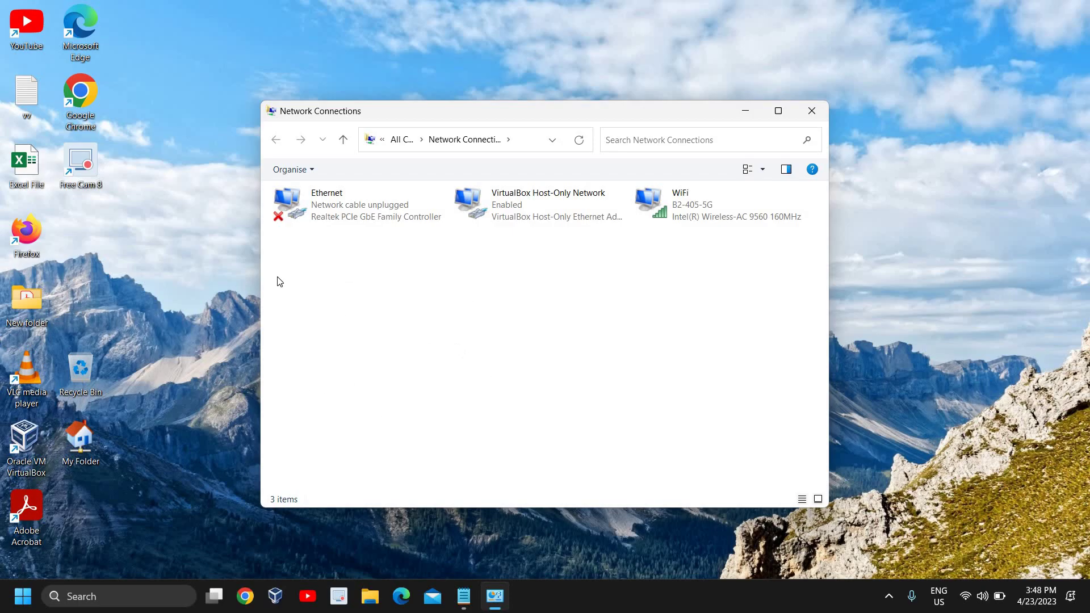
- Disable the Ethernet adapter from its context menu
click(377, 213)
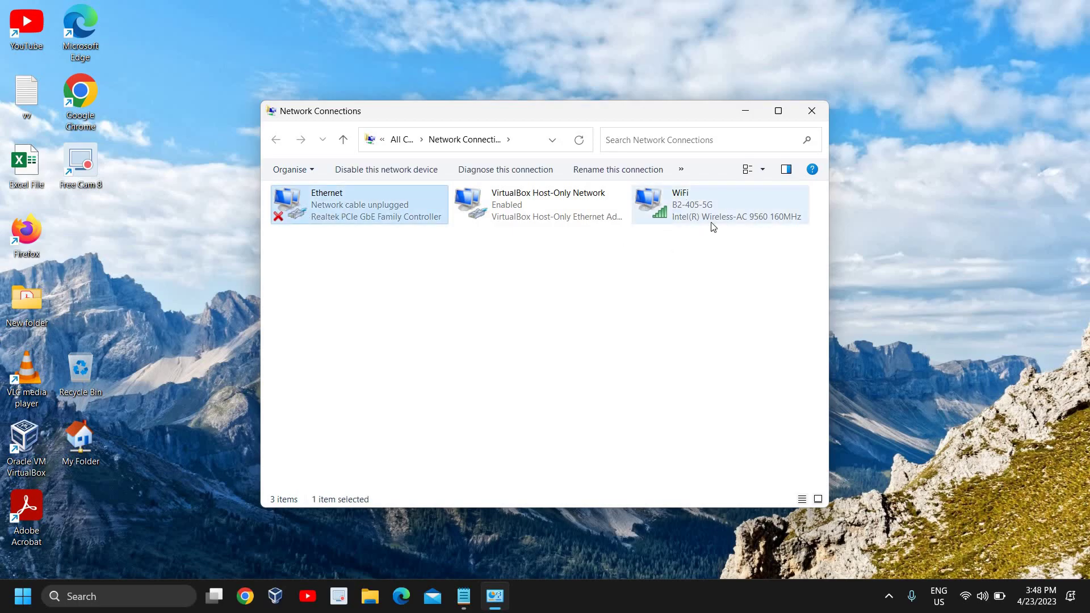
right_click(344, 212)
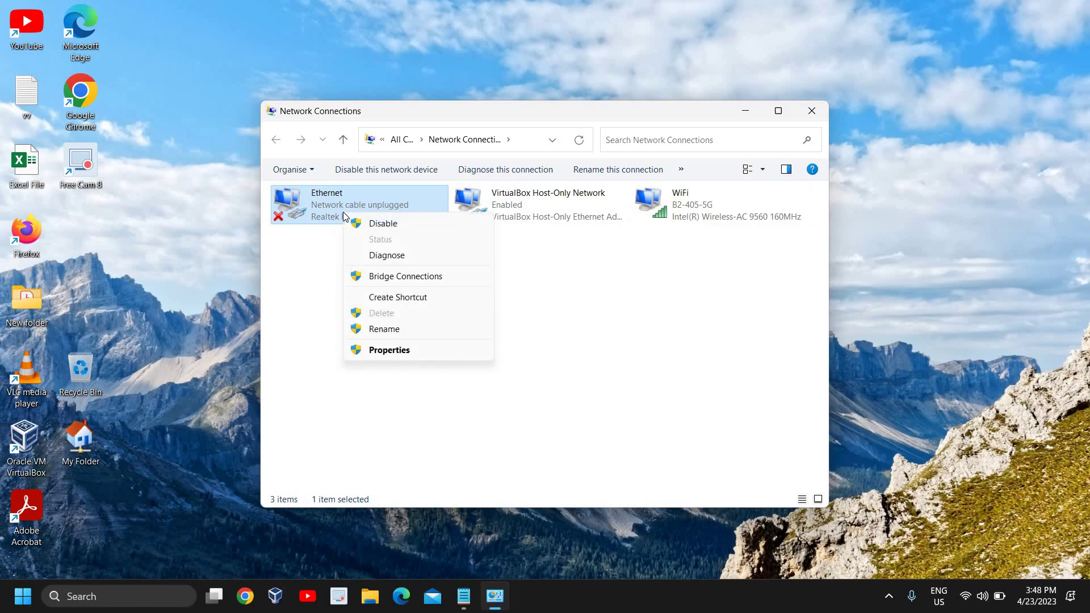
click(385, 225)
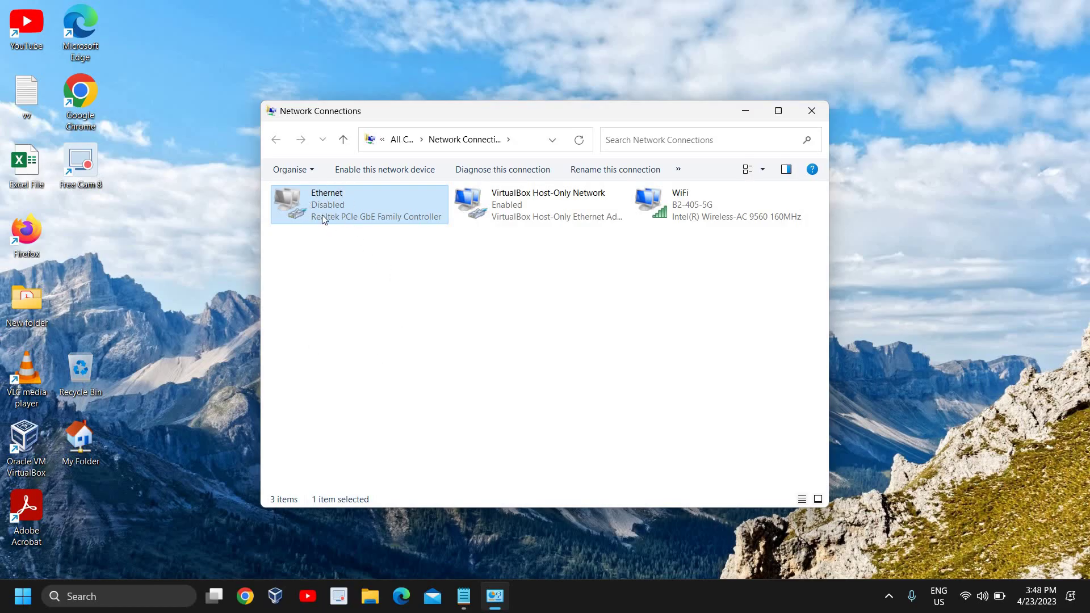
- Re-enable the Ethernet adapter, which now reports its cable as unplugged
right_click(341, 199)
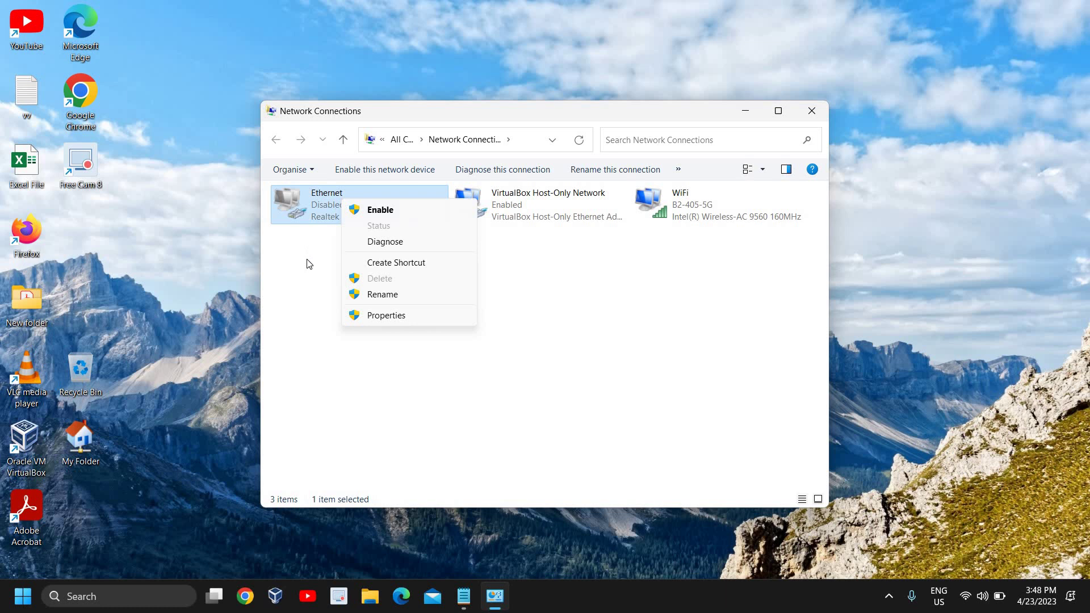
click(341, 213)
right_click(347, 202)
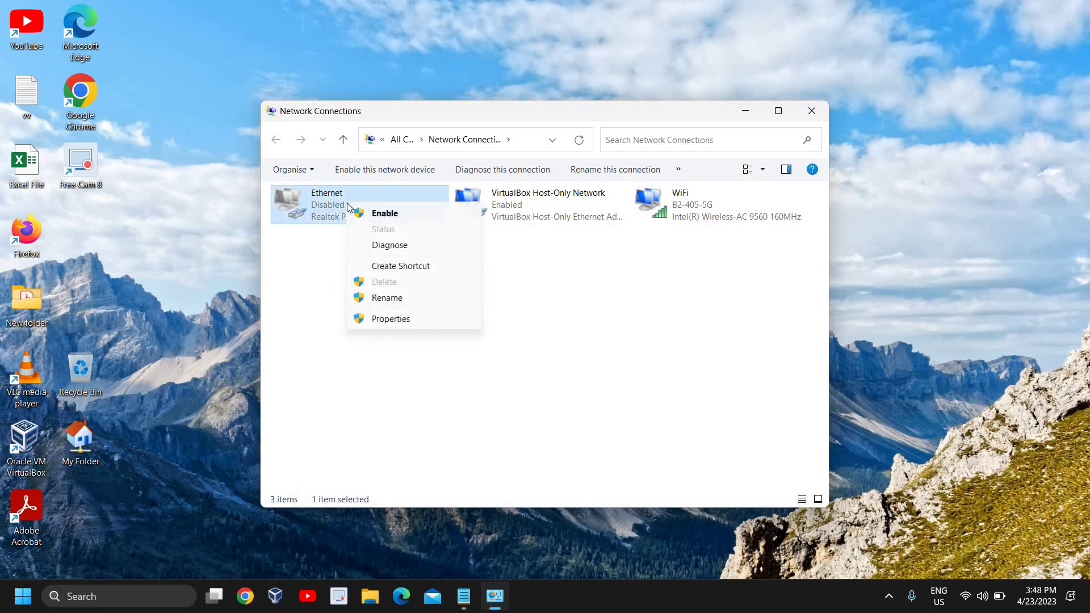
click(388, 217)
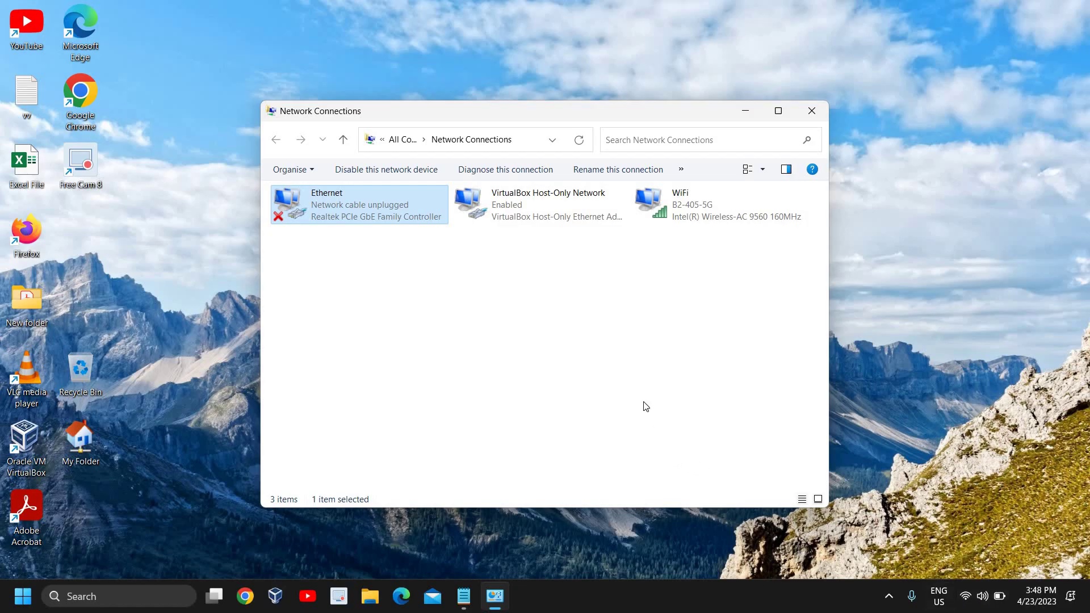
- Reach the Ethernet adapter's IPv4 properties from its Properties dialog
right_click(329, 205)
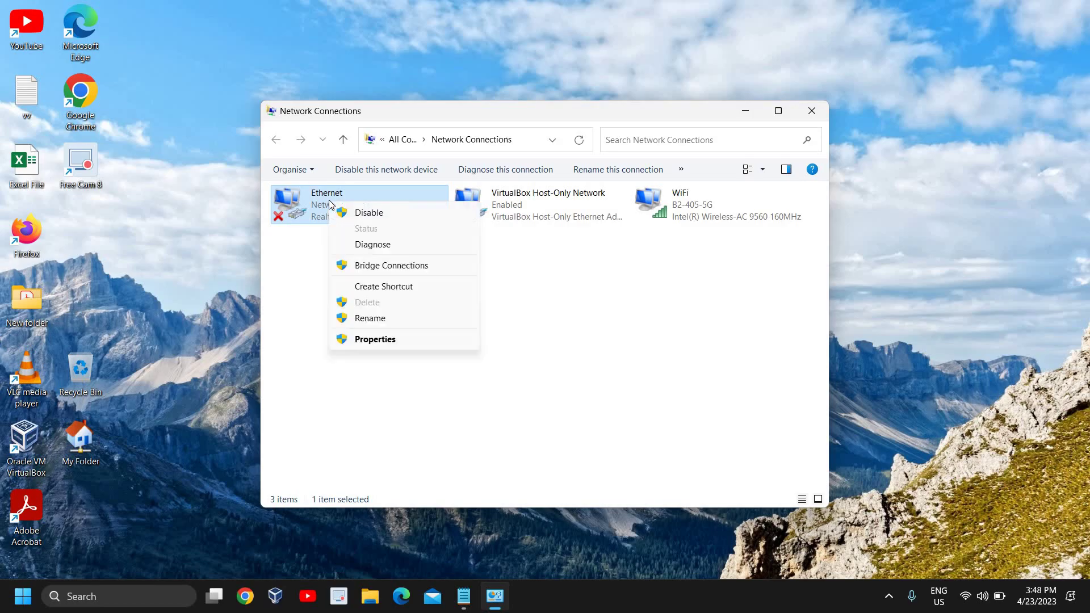
click(363, 341)
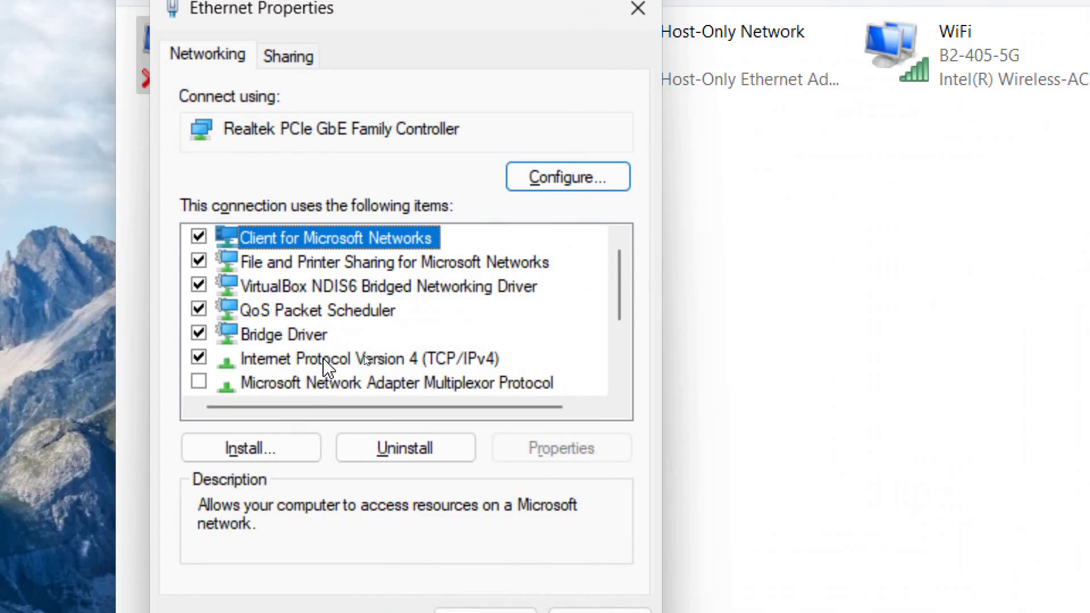
click(325, 361)
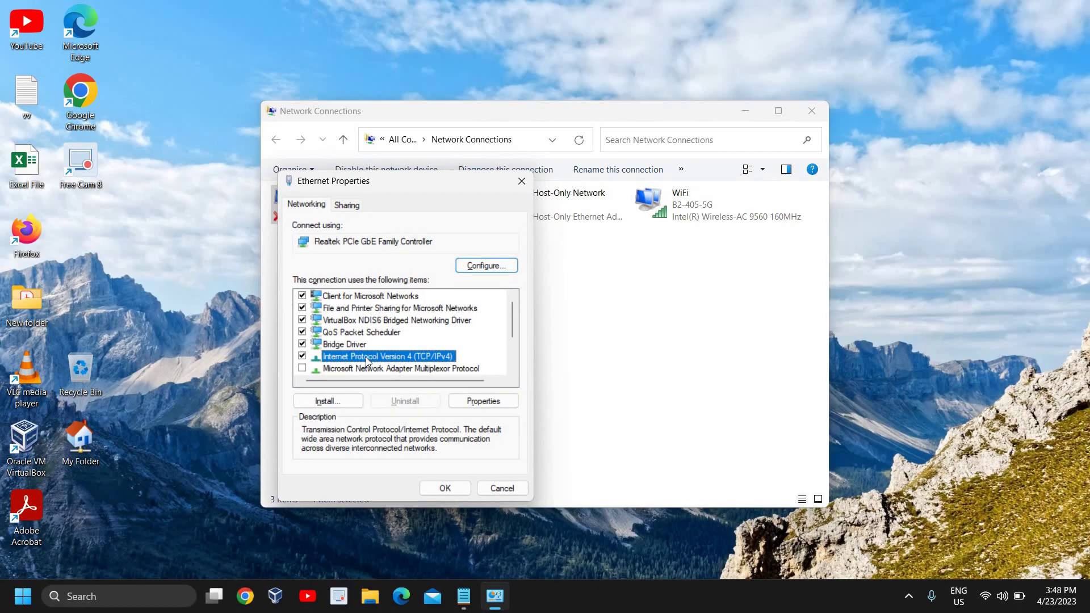
click(485, 403)
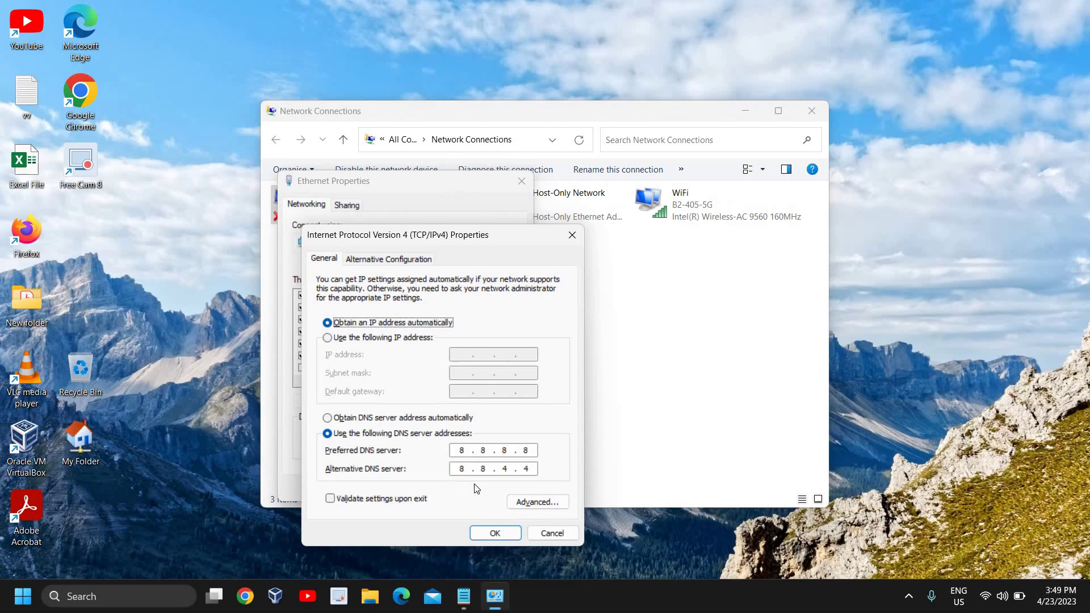
- Apply DNS servers 8.8.8.8 and 8.8.4.4 to the Ethernet adapter and close Network Connections
click(495, 533)
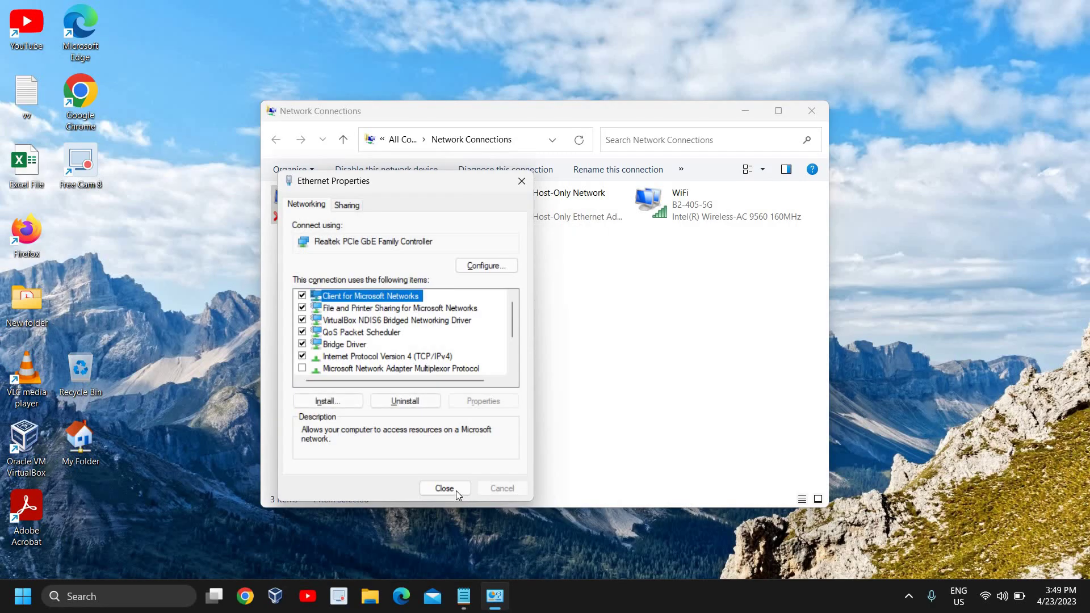
click(455, 490)
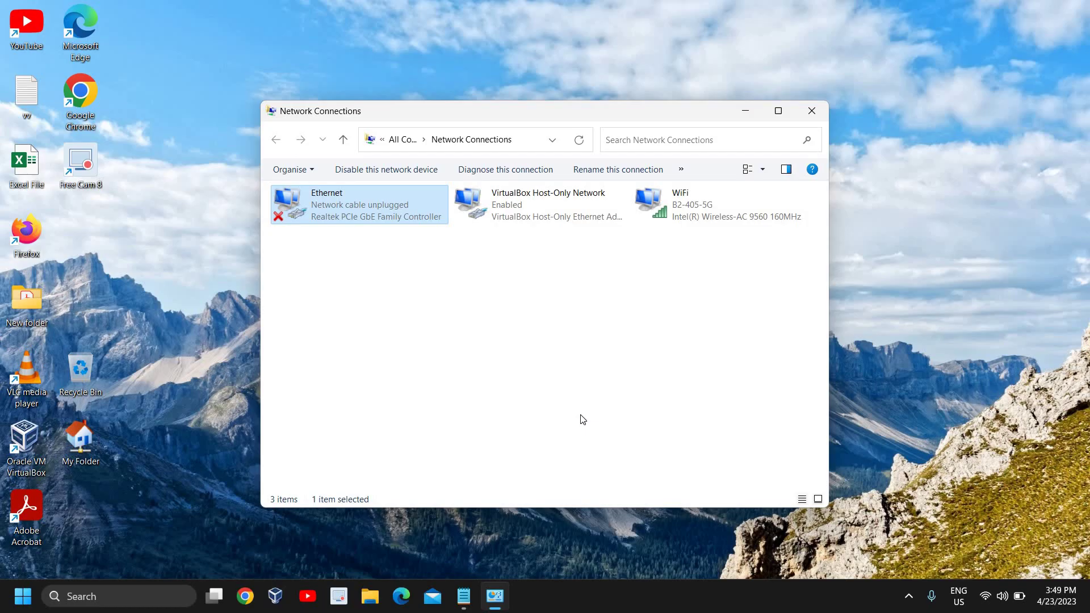
click(819, 111)
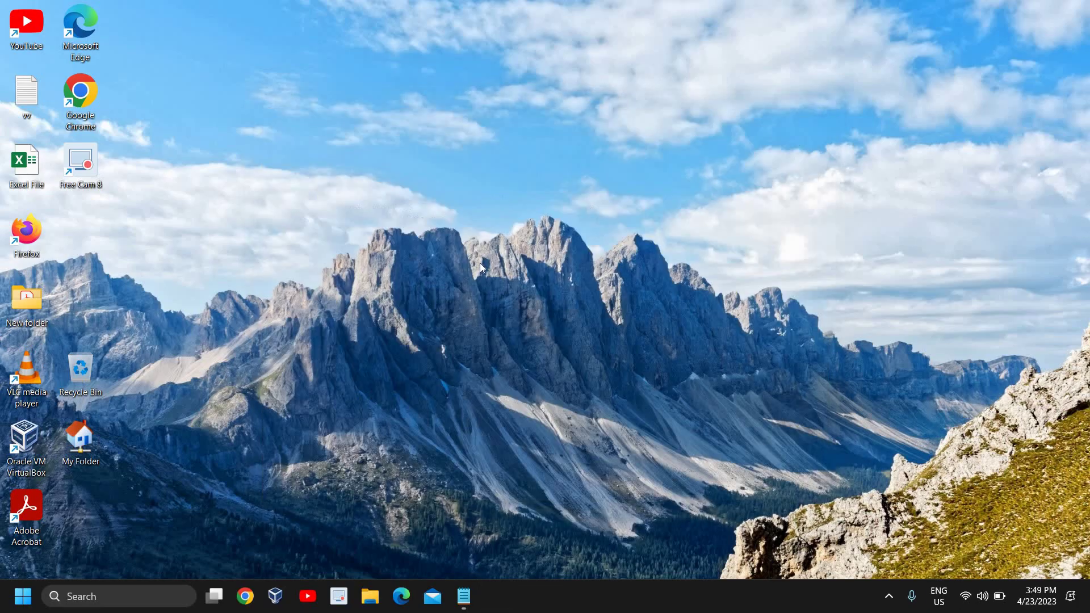
- Go to Advanced network settings under Network & internet in Windows Settings
right_click(21, 599)
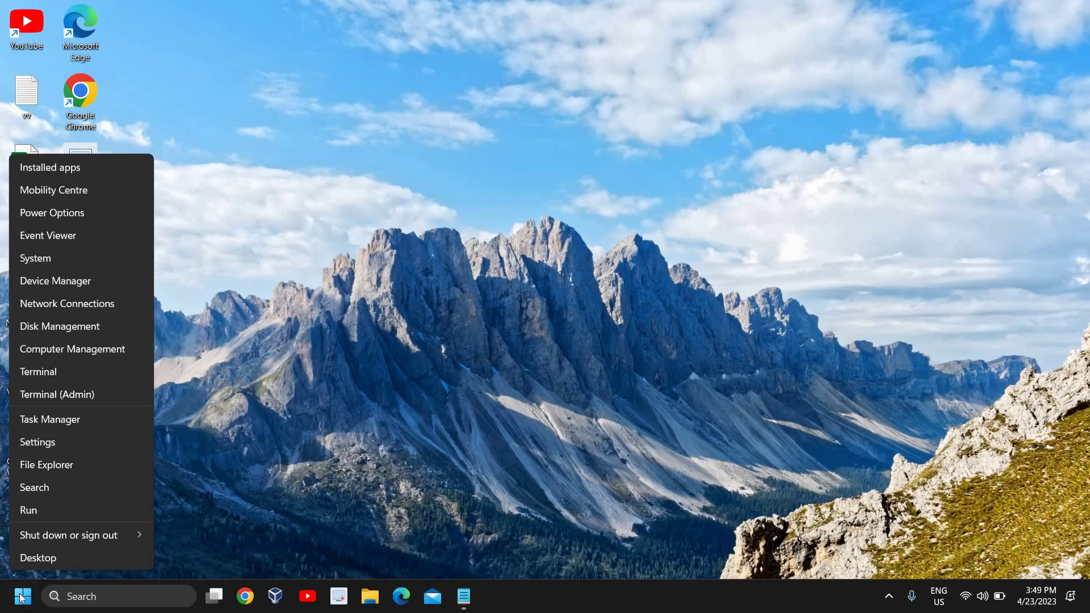
click(59, 442)
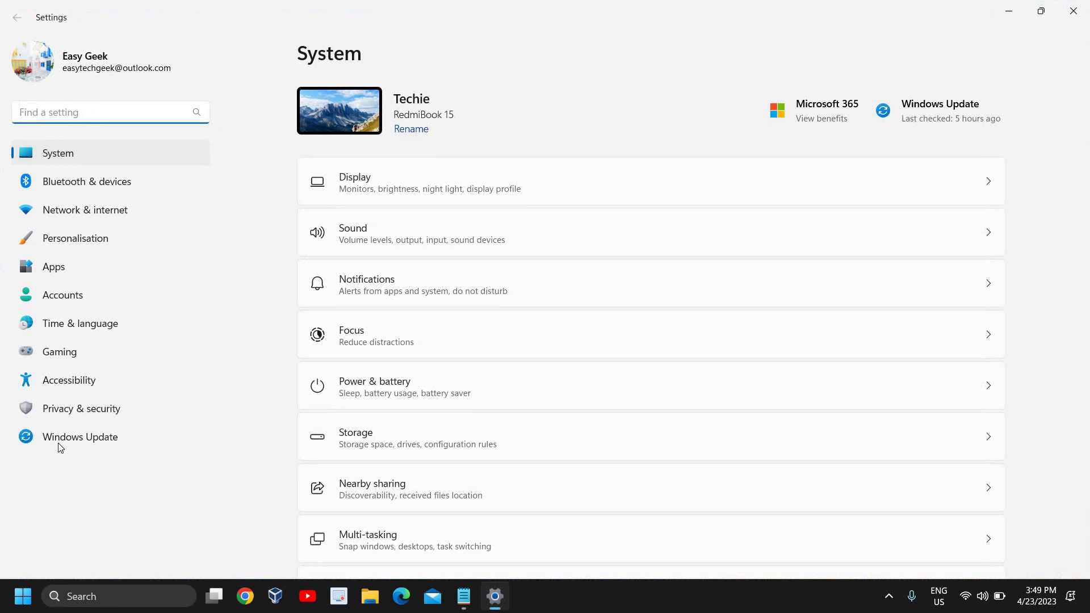
click(82, 211)
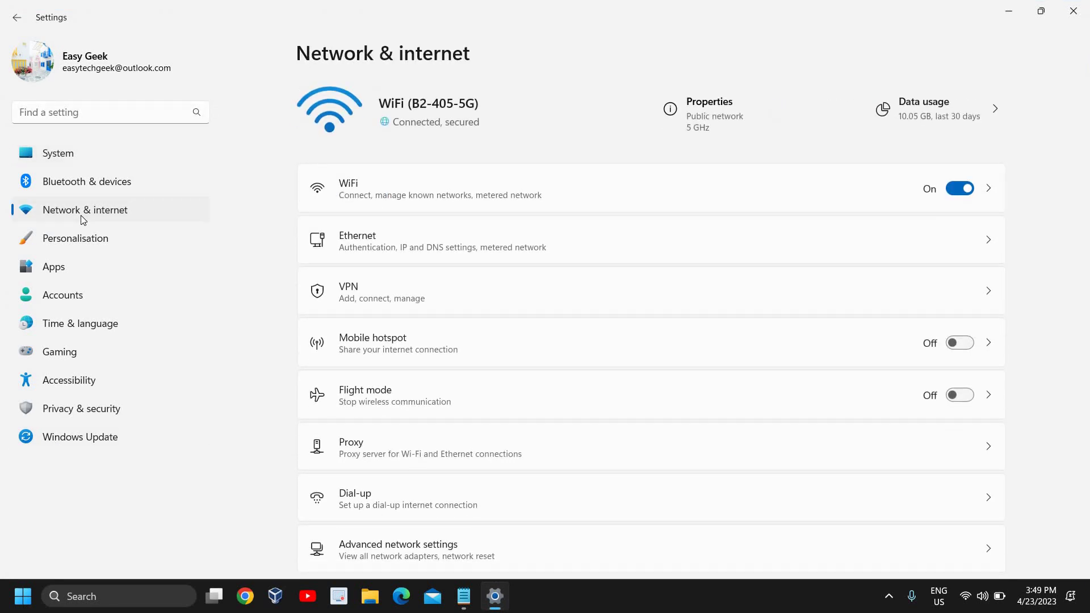
scroll(525, 460, down, 1)
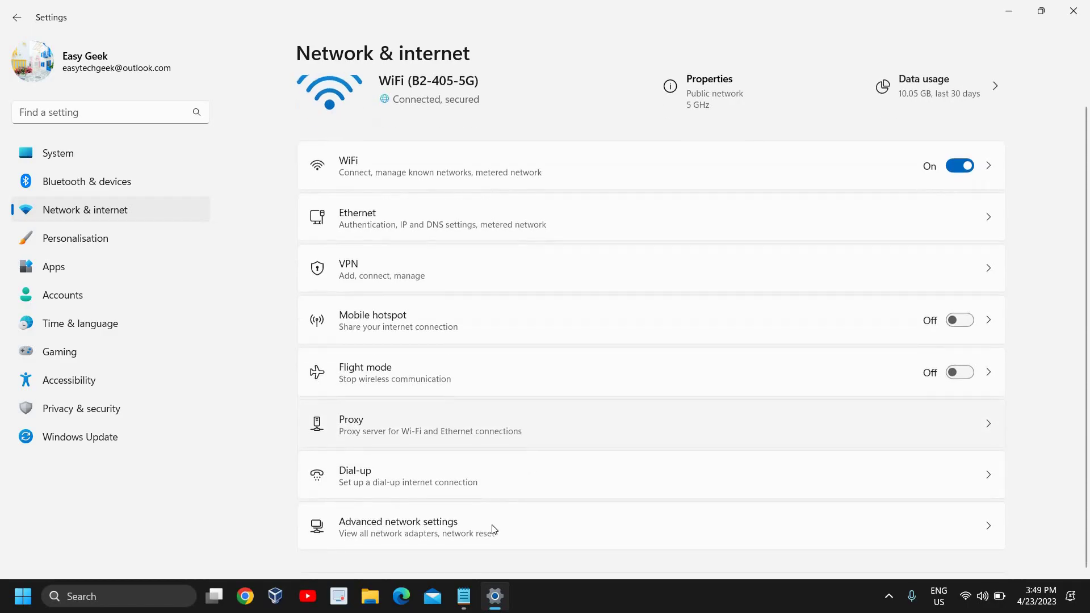
click(454, 535)
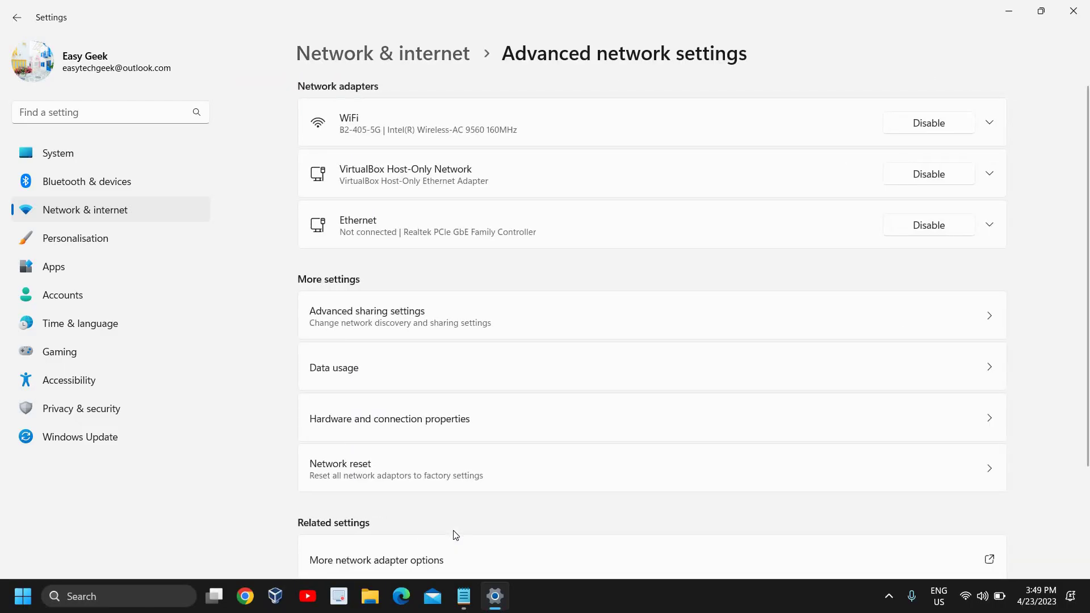
scroll(453, 535, down, 3)
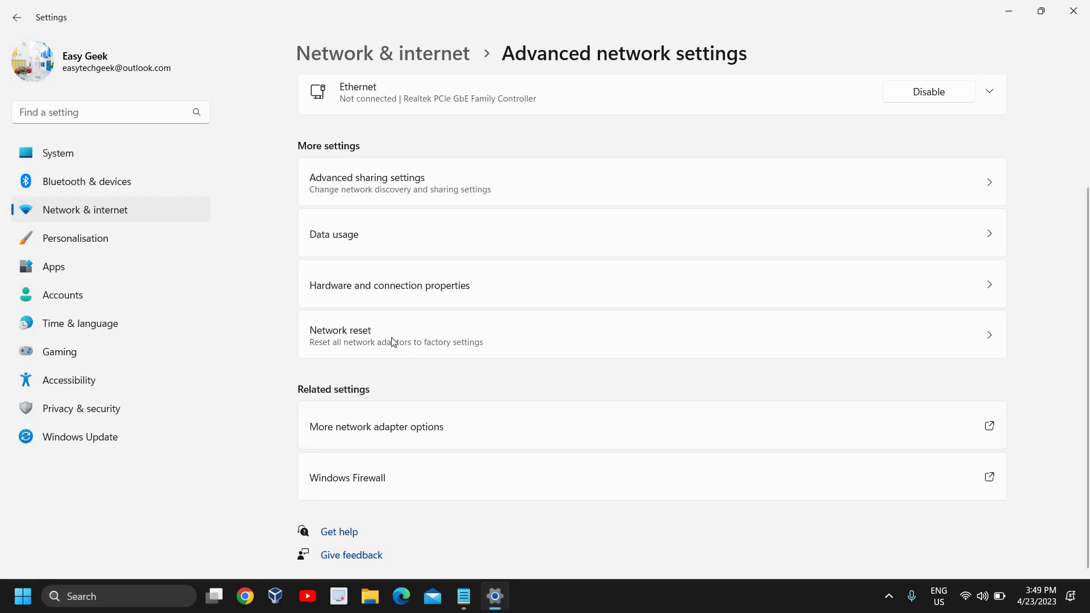
scroll(442, 401, up, 2)
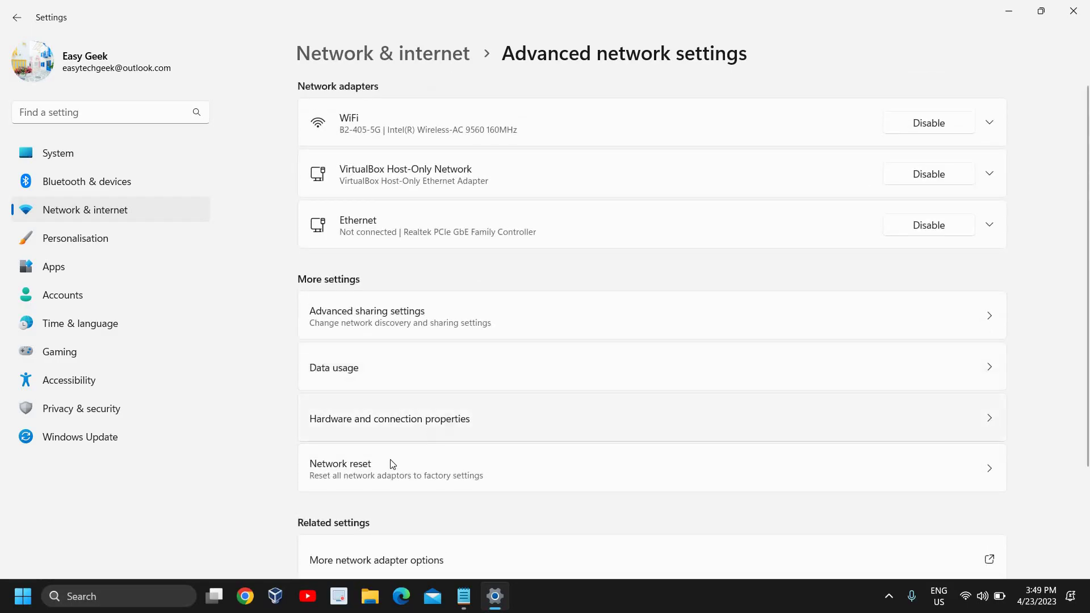
- Review the Network reset page without resetting and close Settings
click(483, 484)
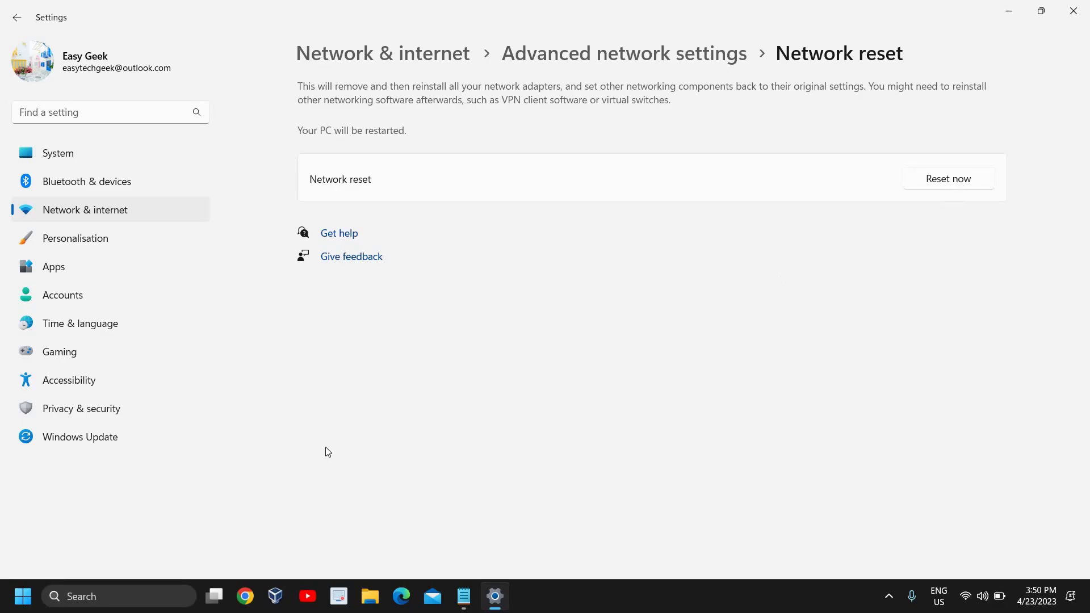
click(1074, 12)
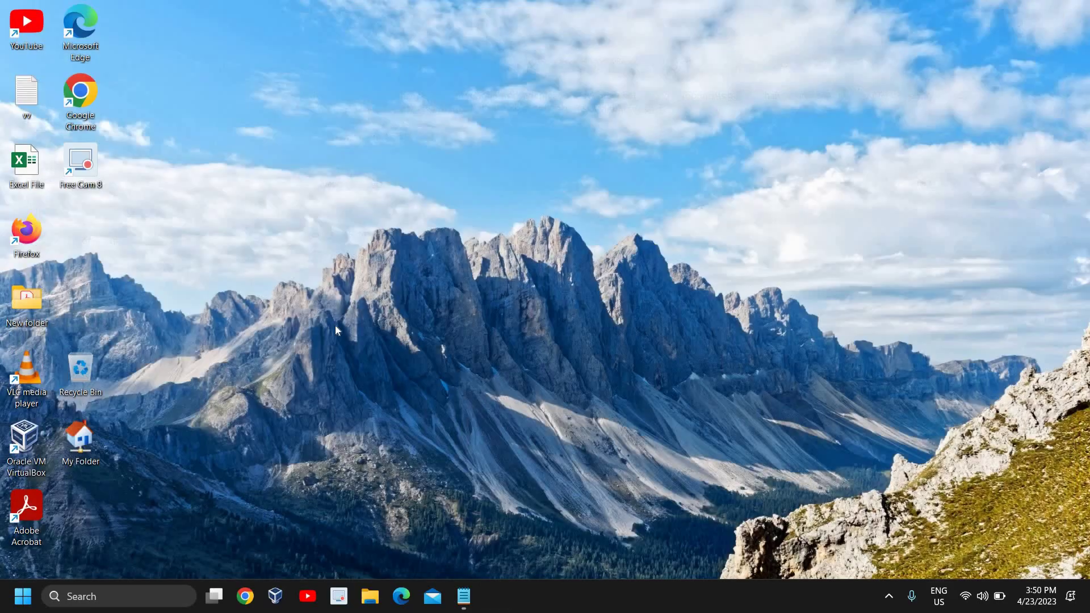
- In Device Manager, expand Network adapters and select the Realtek PCIe GbE Family Controller
right_click(18, 600)
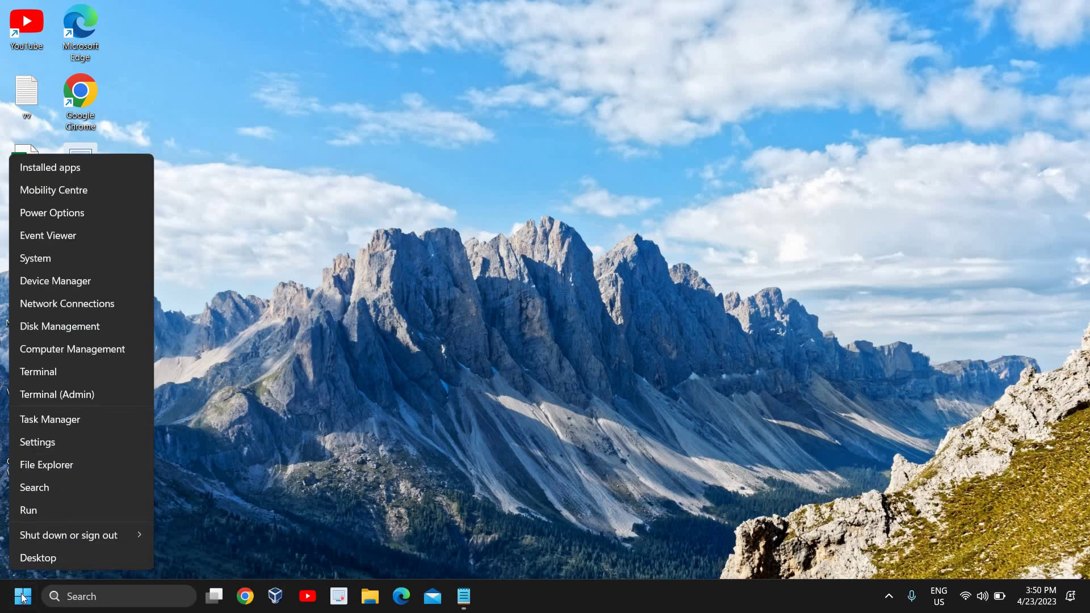
click(75, 282)
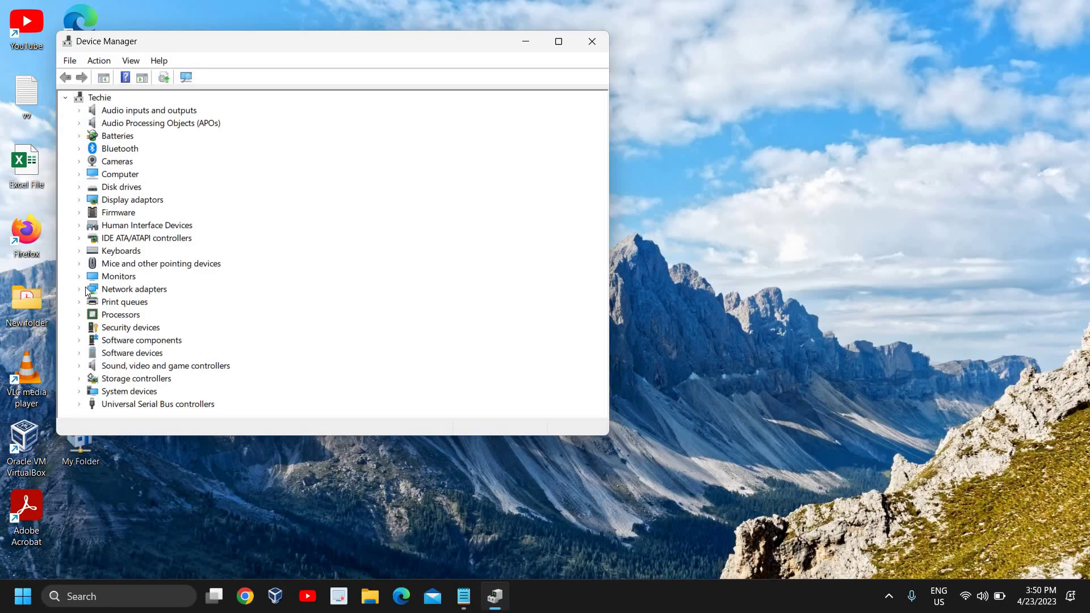
click(79, 289)
scroll(313, 303, down, 2)
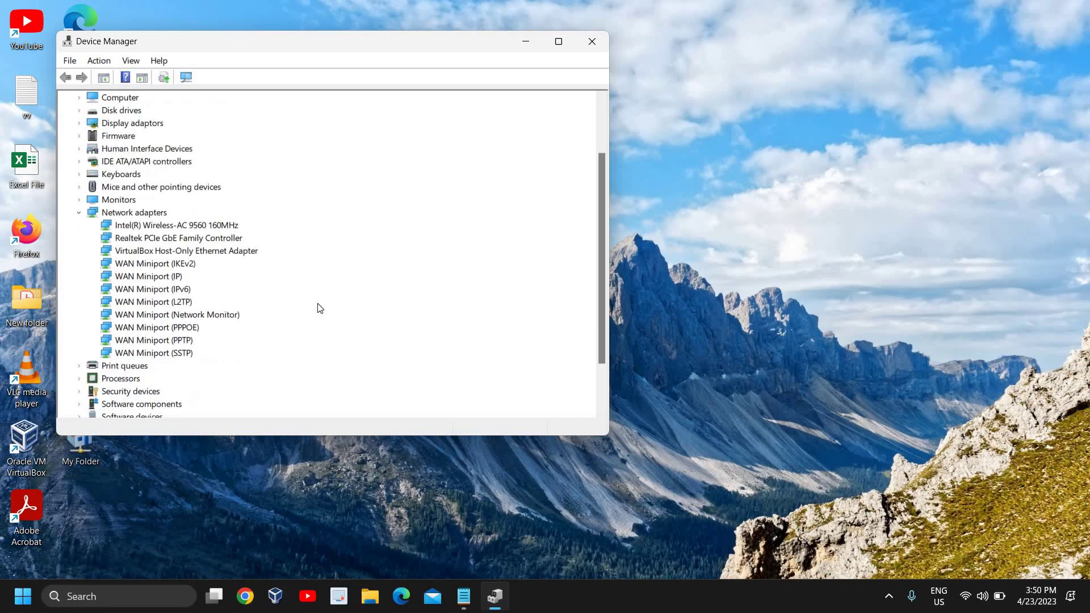
click(170, 227)
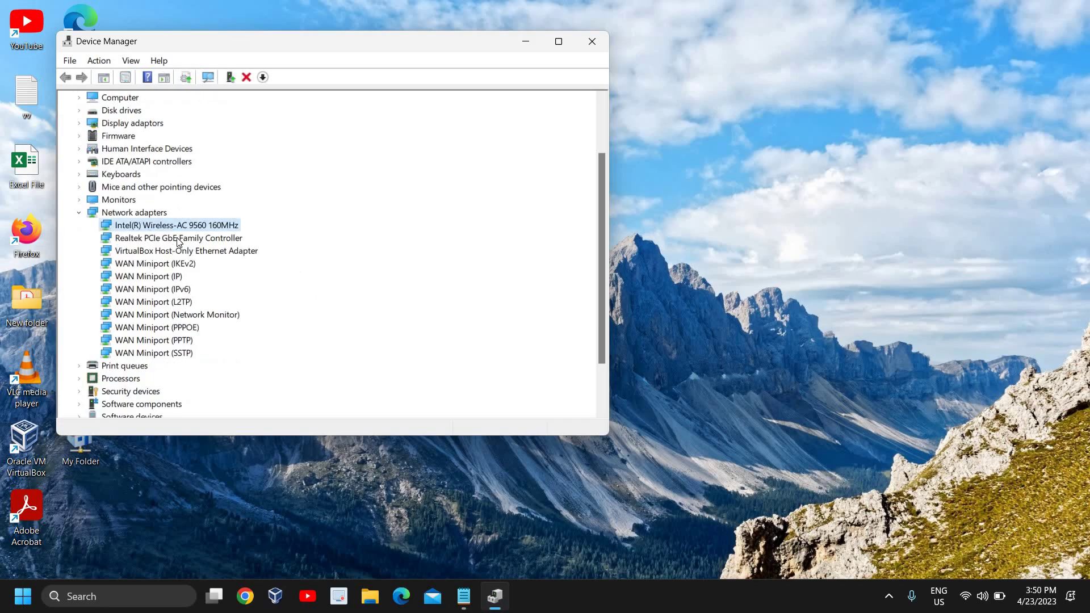
click(178, 240)
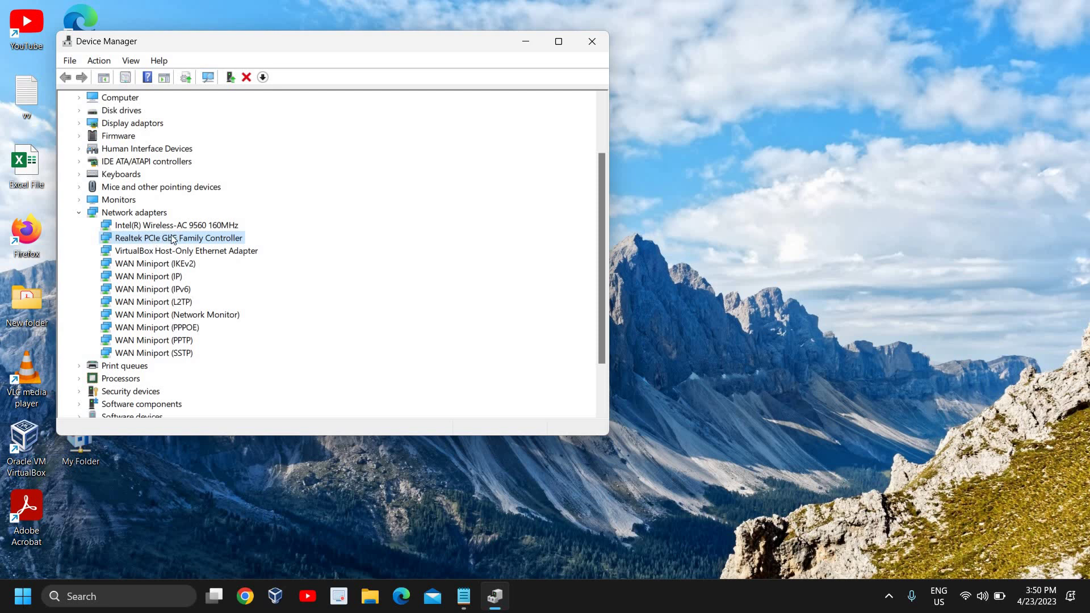
- Run Update driver on the Realtek controller; the best driver is already installed
right_click(173, 236)
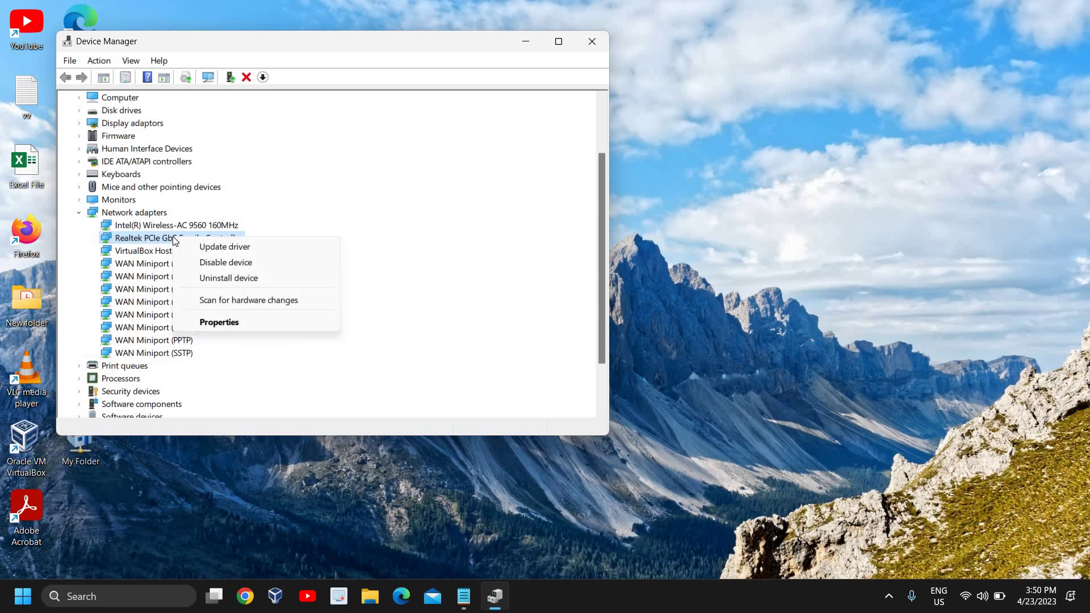
click(219, 245)
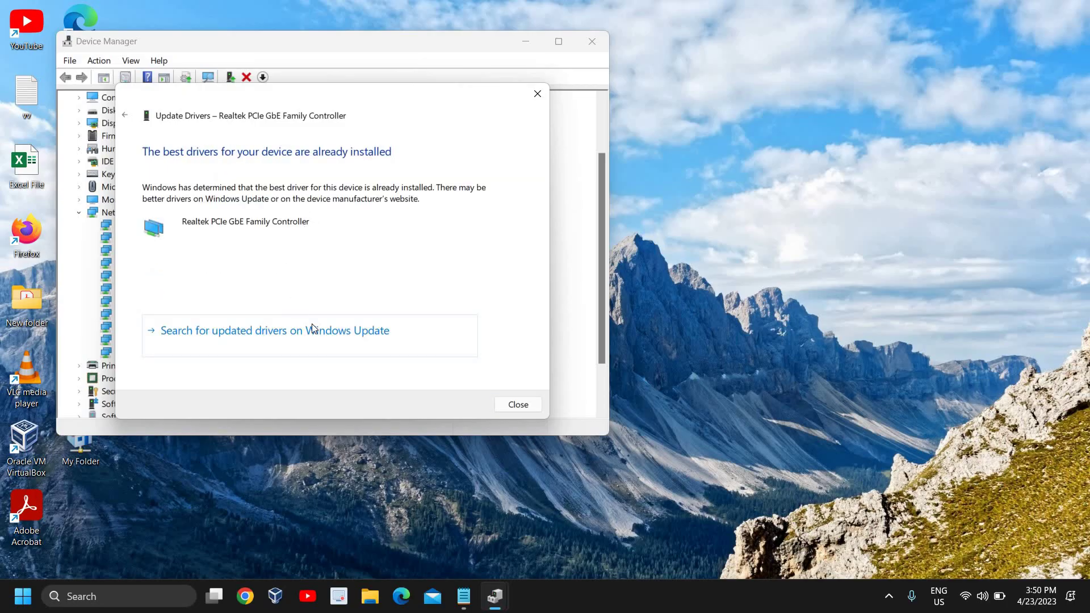
- Restart the Realtek driver update, choosing Browse my computer and the list of compatible drivers
click(527, 405)
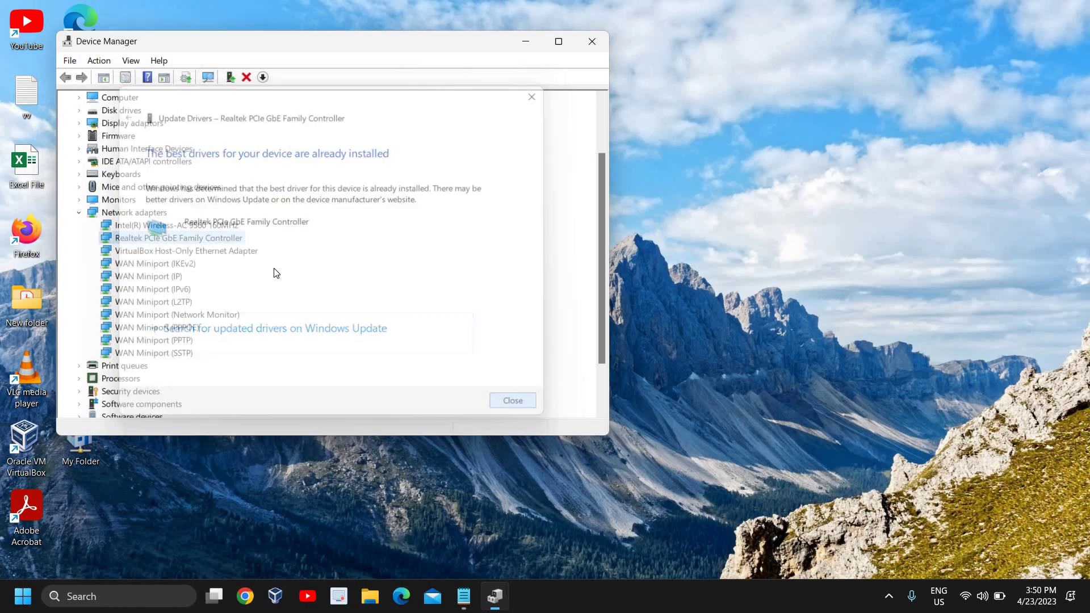
right_click(191, 242)
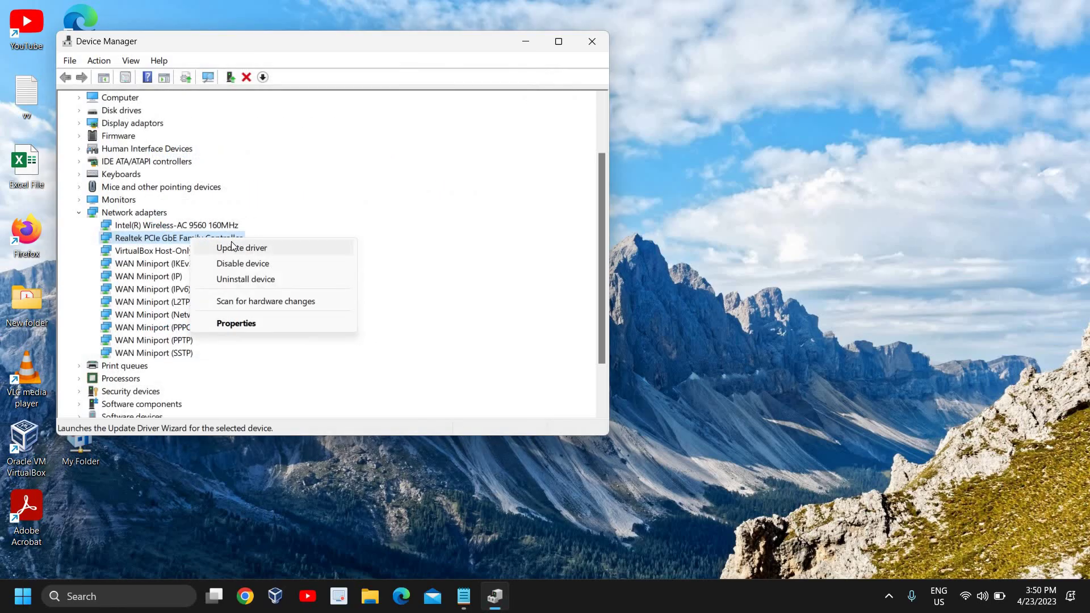
click(252, 249)
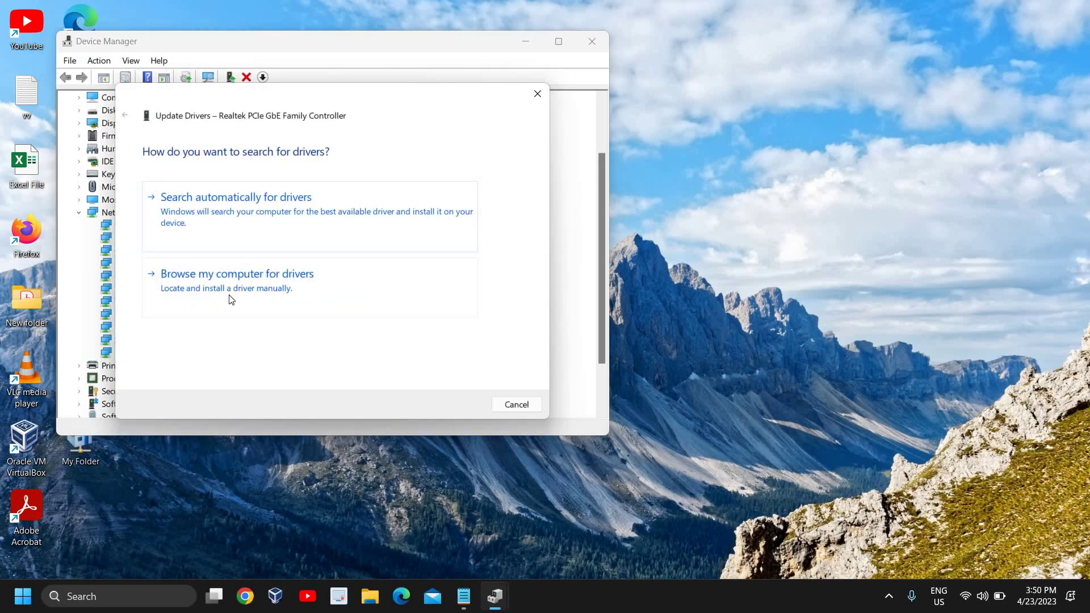
click(249, 287)
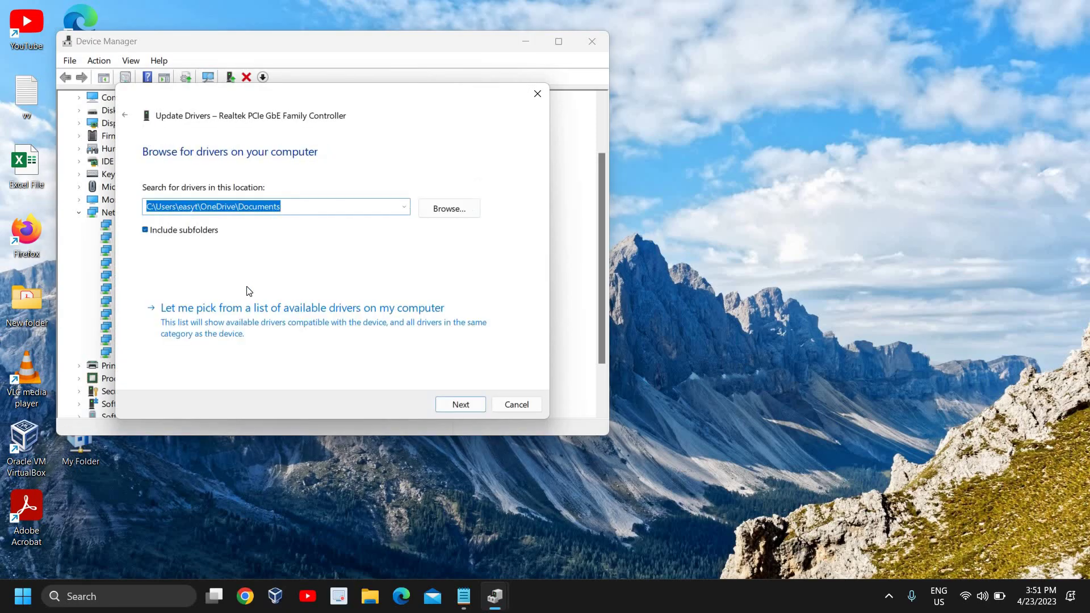
click(244, 325)
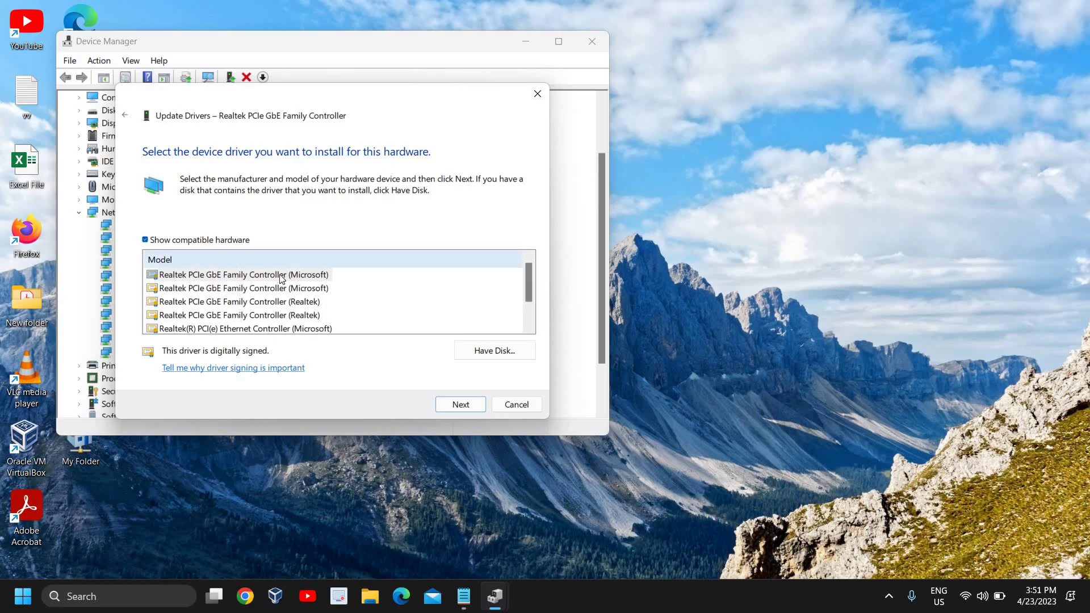
- Look through the Microsoft and Realtek GbE driver models, then cancel without installing
click(256, 288)
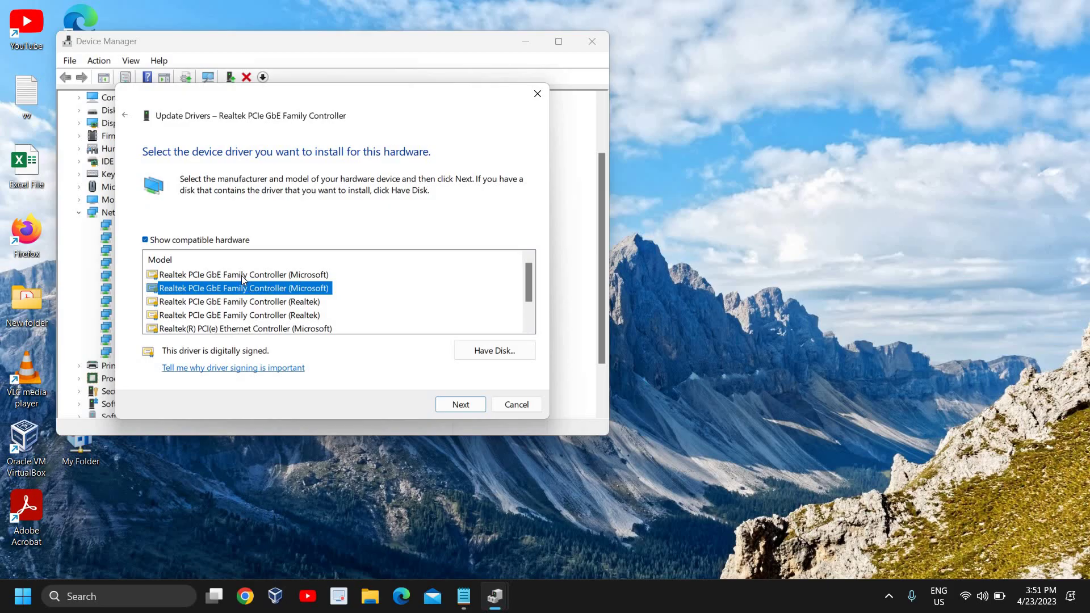
click(241, 275)
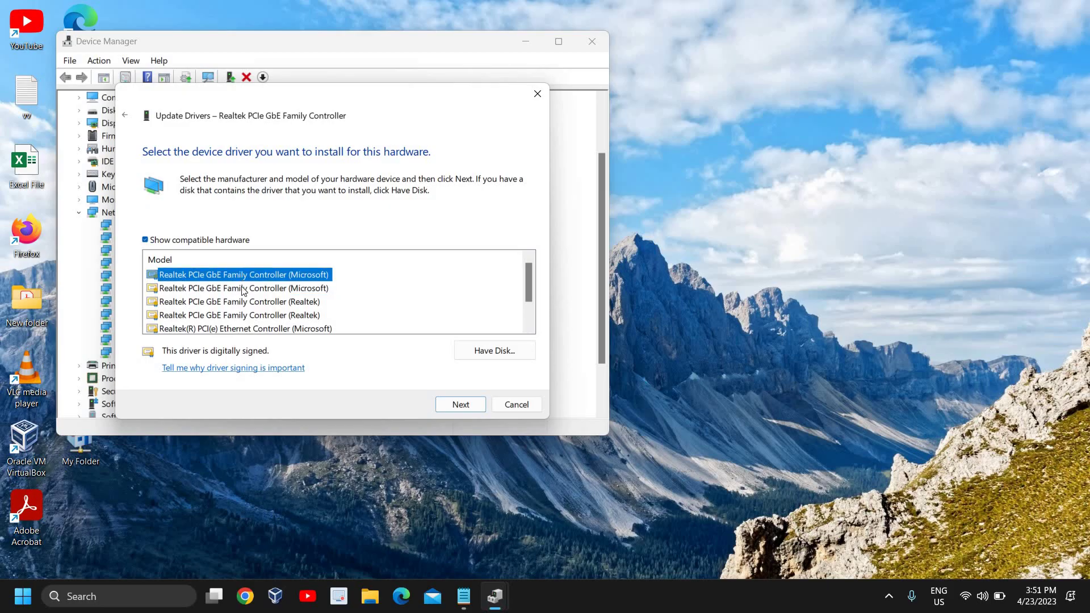
click(241, 288)
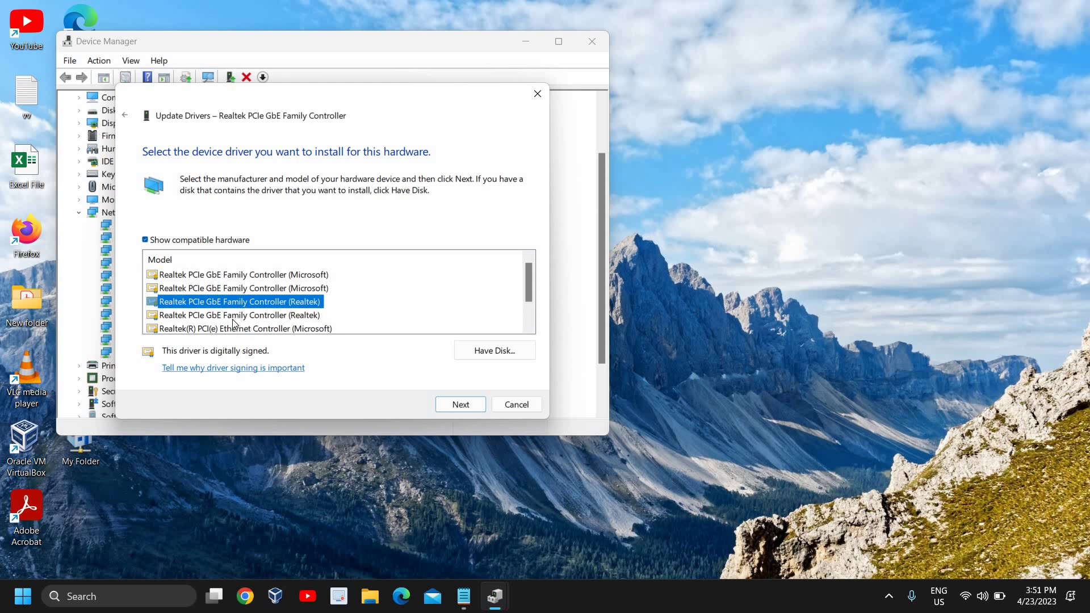
click(234, 317)
scroll(239, 320, down, 1)
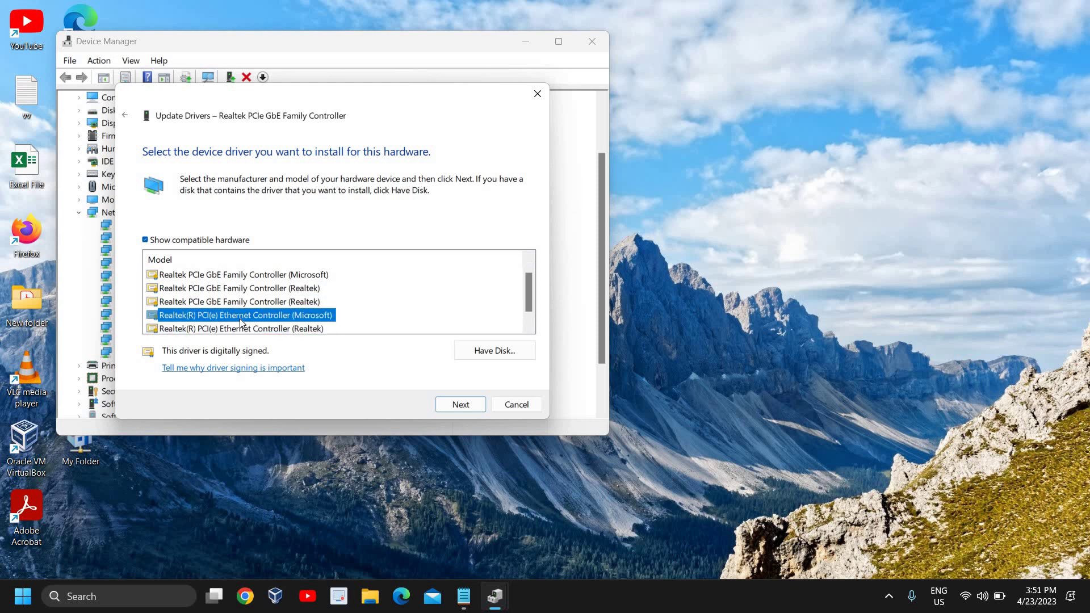
scroll(258, 321, up, 1)
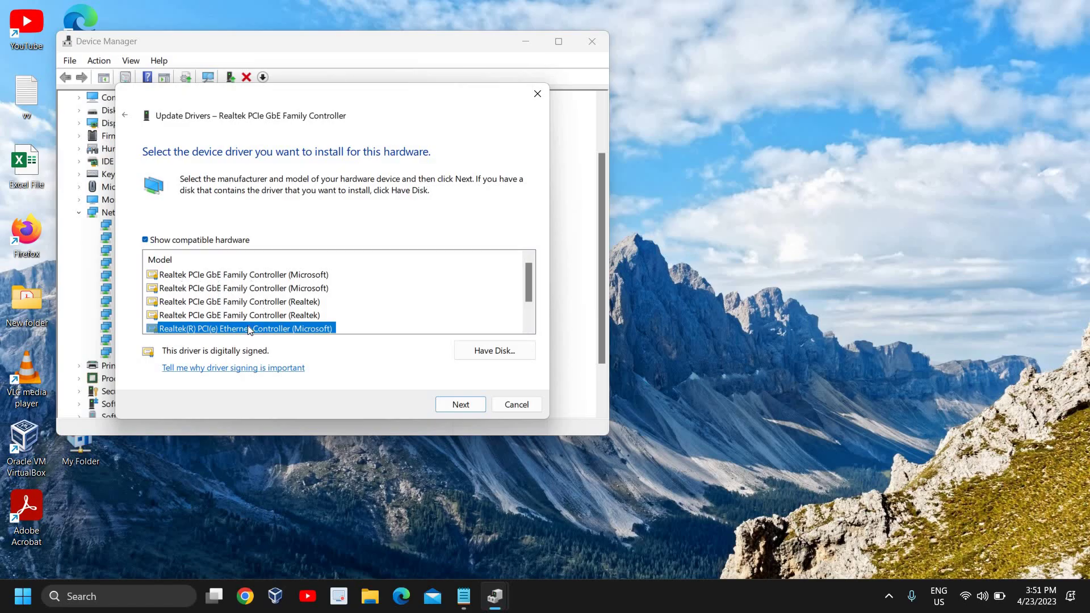
click(512, 410)
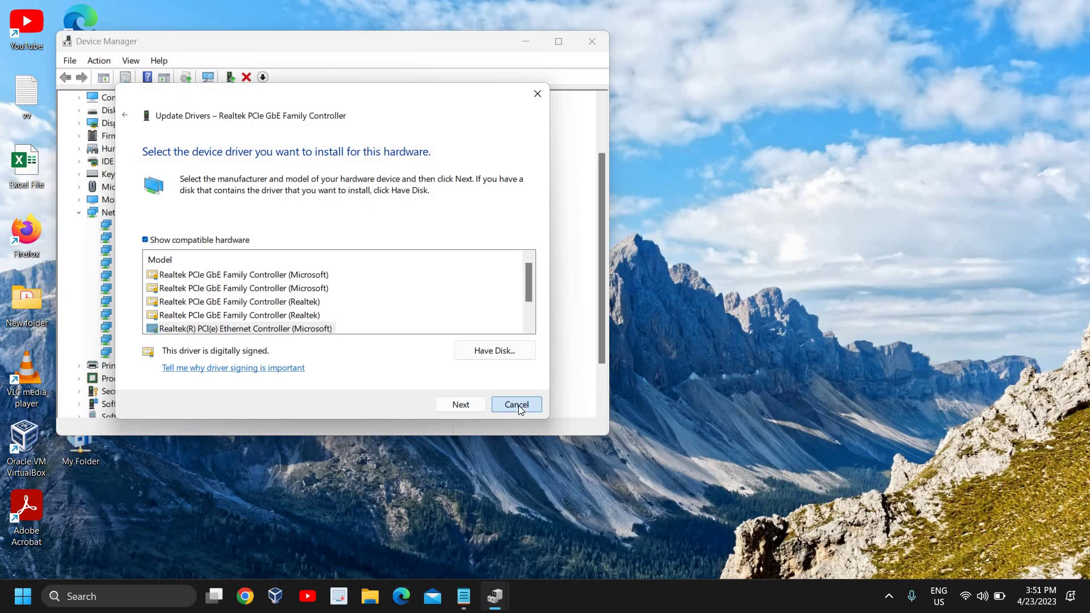
click(591, 42)
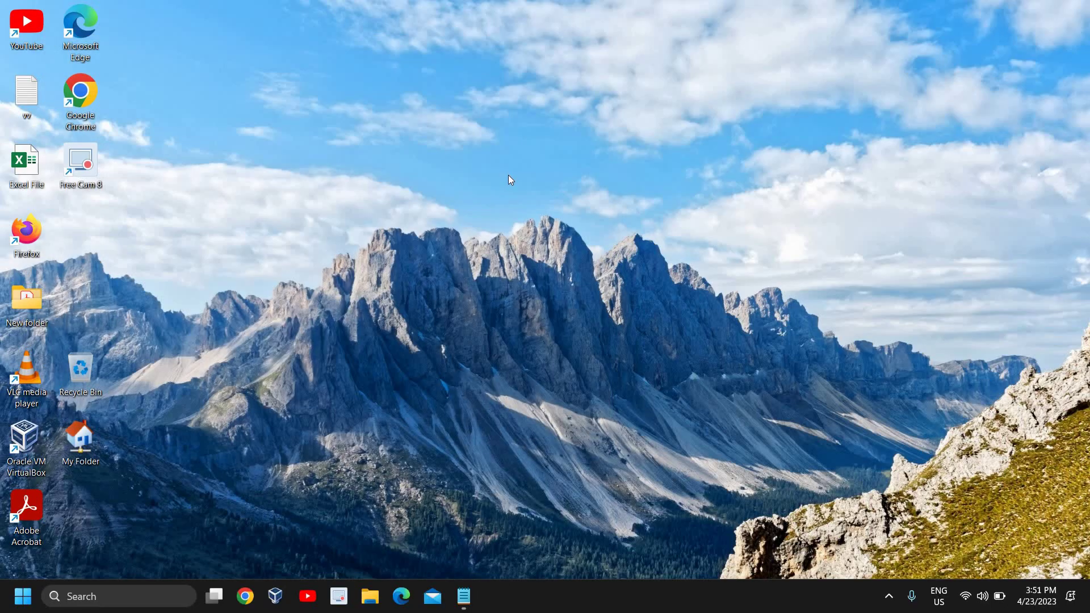